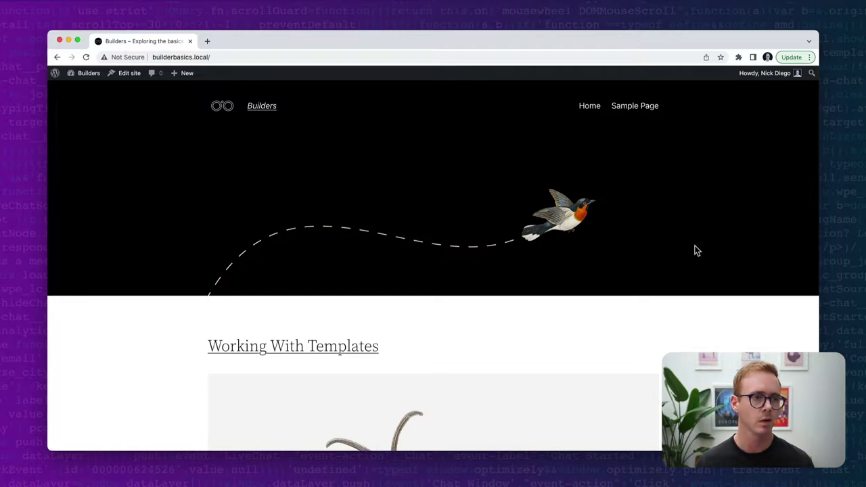
- Go through the Dashboard and Plugins list to All Pages, then create a new blank page
left_click(82, 87)
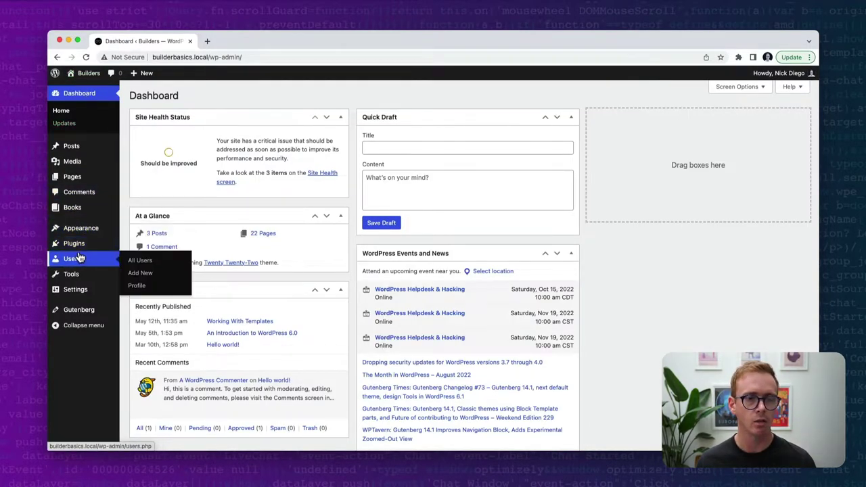
left_click(152, 245)
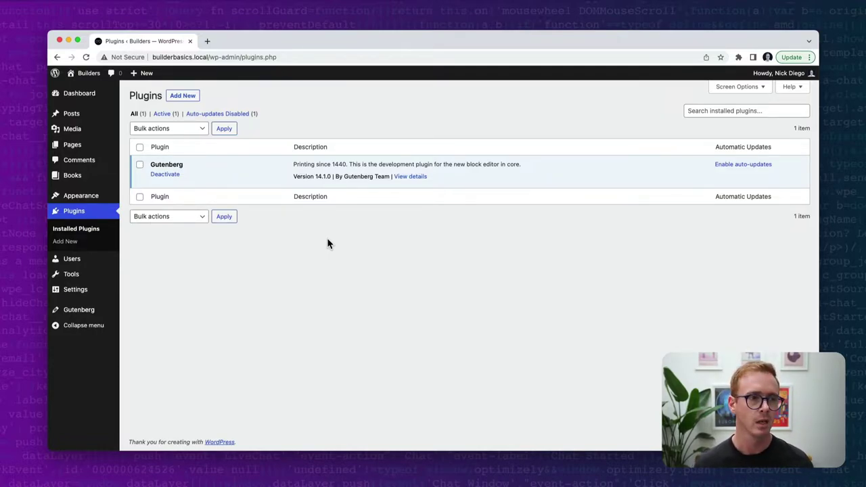
mouse_move(96, 143)
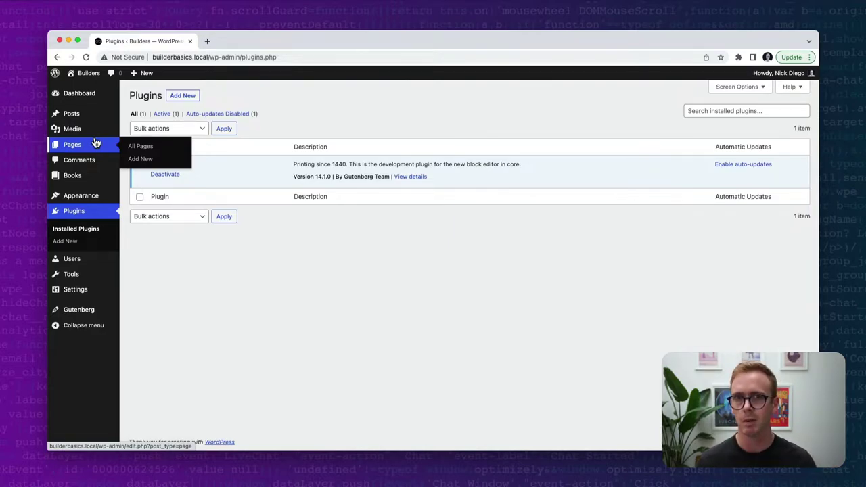
left_click(95, 144)
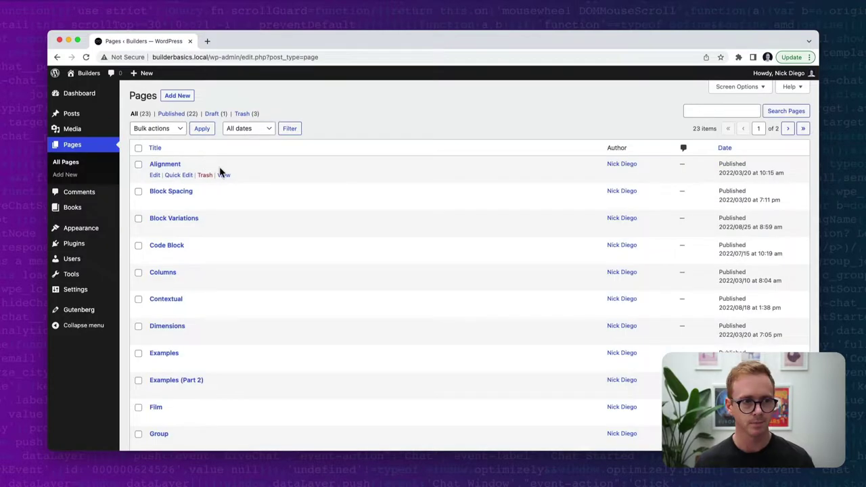
left_click(178, 96)
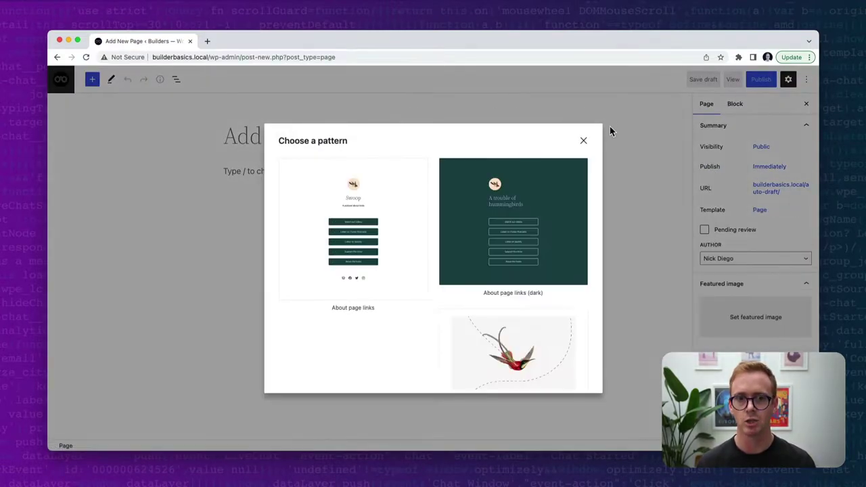
- Dismiss the pattern chooser and insert the Testimonials pattern from the Columns pattern category
left_click(583, 142)
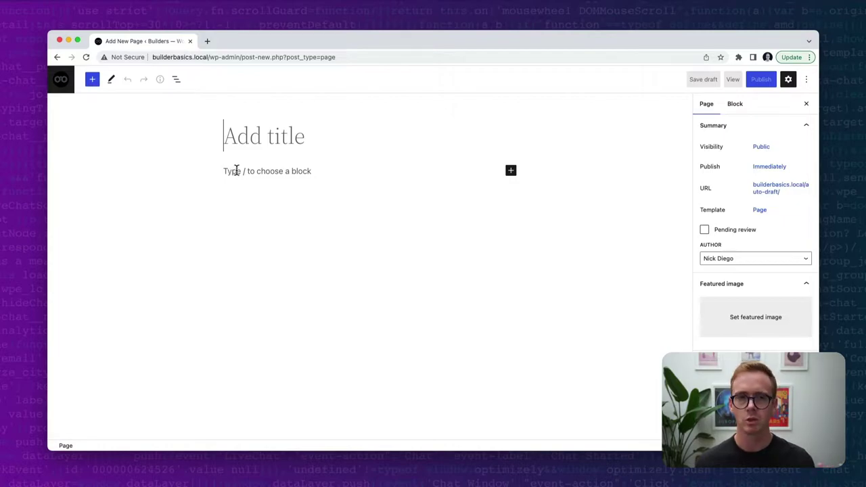
left_click(93, 80)
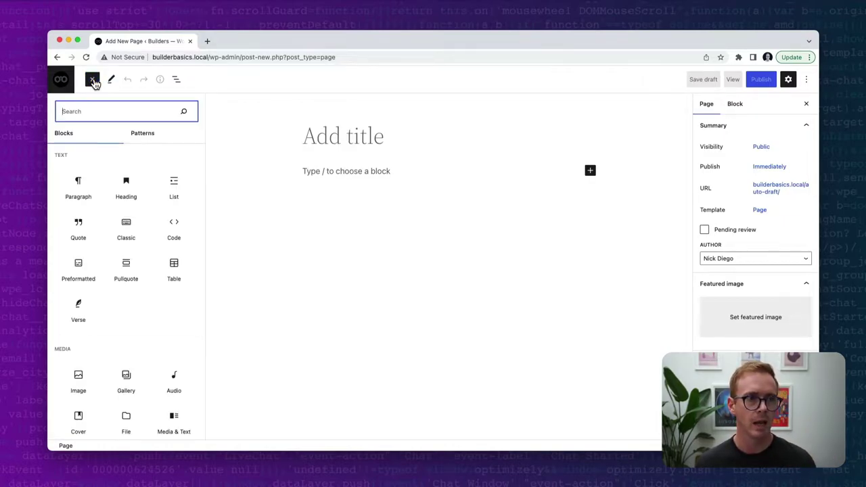
left_click(148, 135)
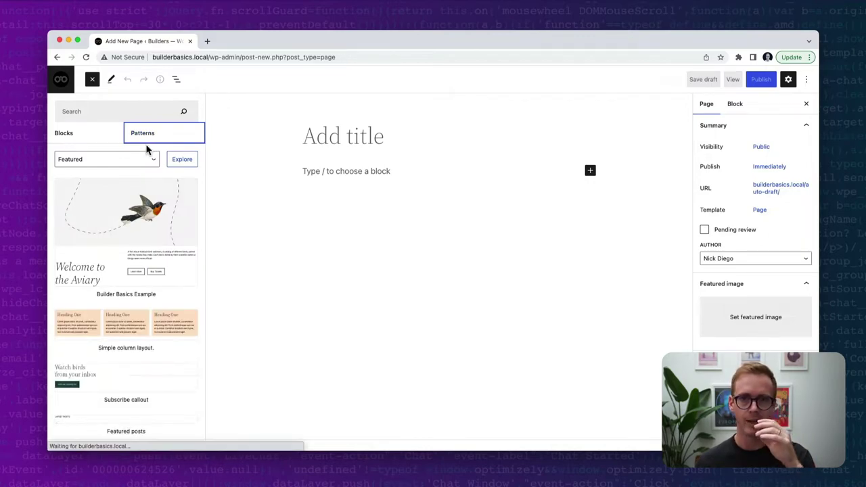
left_click(104, 163)
left_click(103, 218)
scroll(148, 250, "down", 5)
scroll(148, 250, "down", 5)
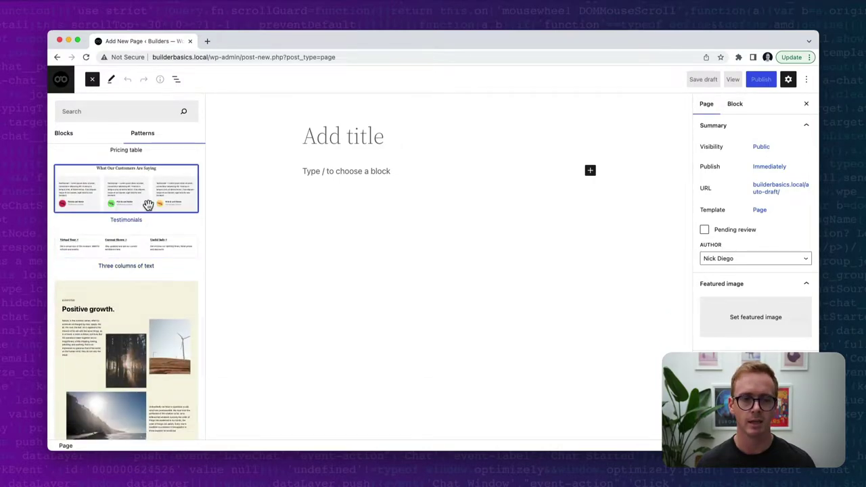
left_click(141, 203)
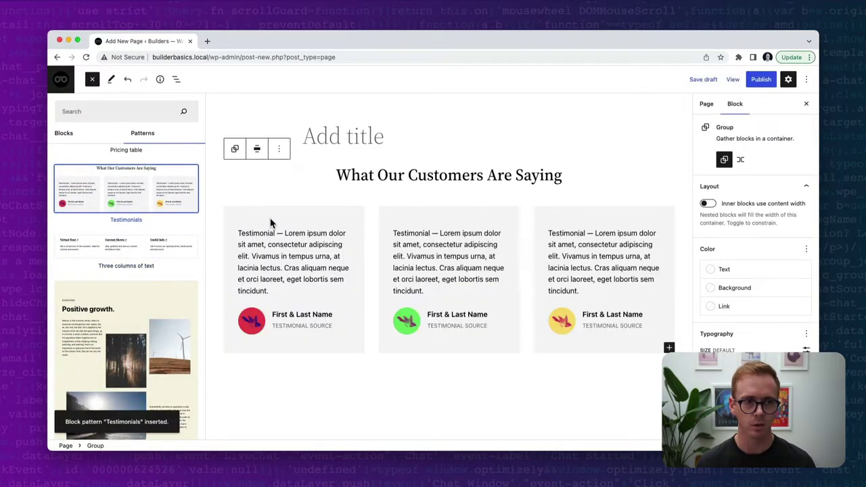
left_click(92, 79)
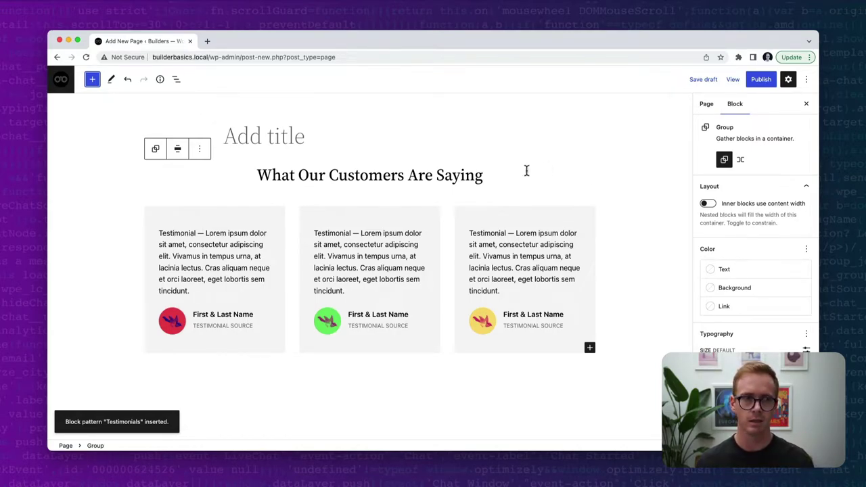
- Expand Group, Columns and the first Column in List View, then save the draft with Cmd+S
left_click(177, 81)
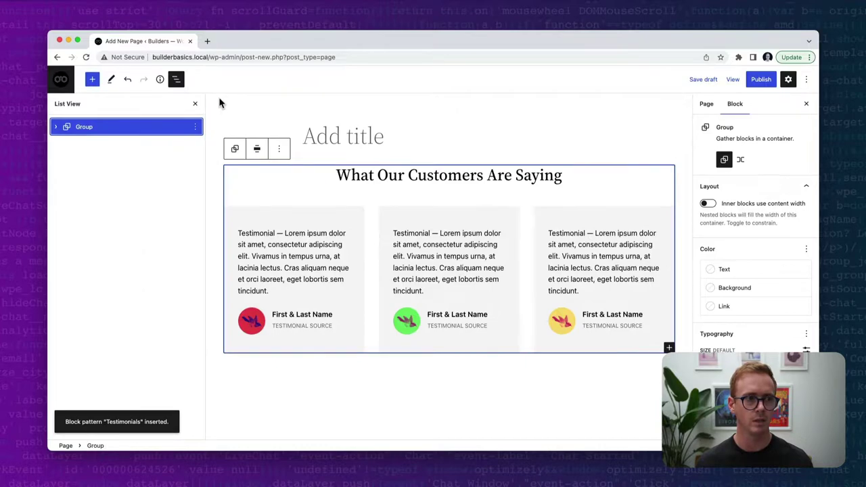
left_click(56, 127)
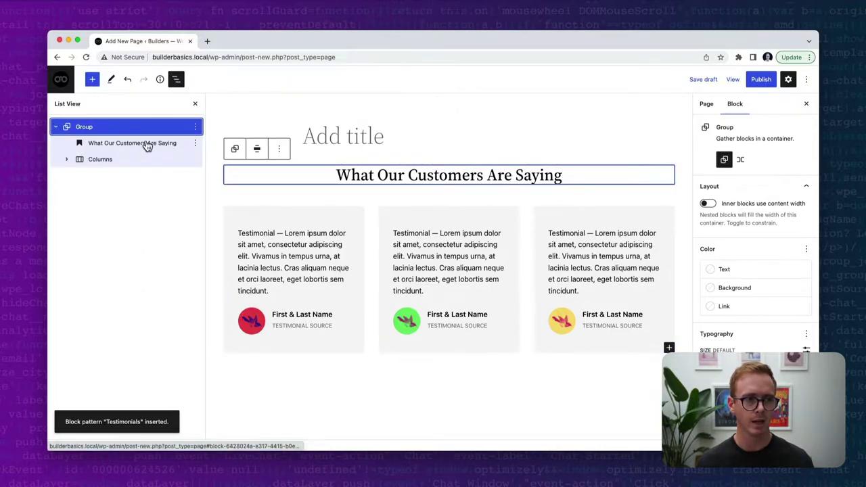
left_click(65, 159)
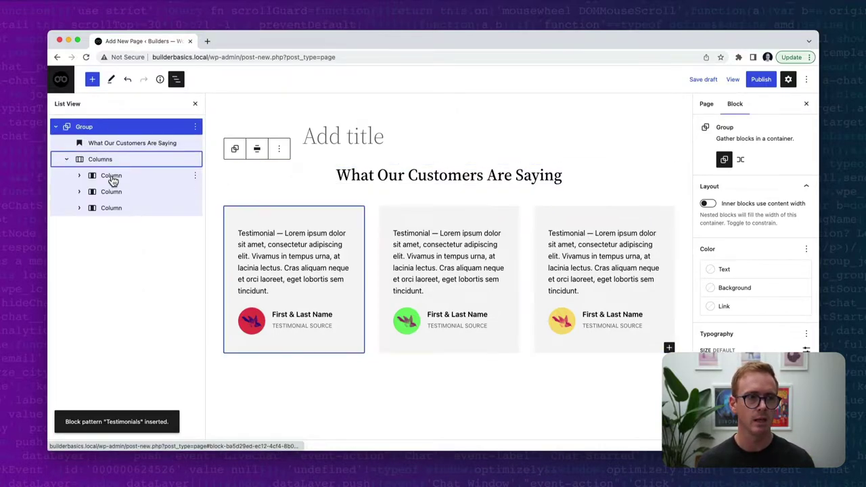
left_click(80, 176)
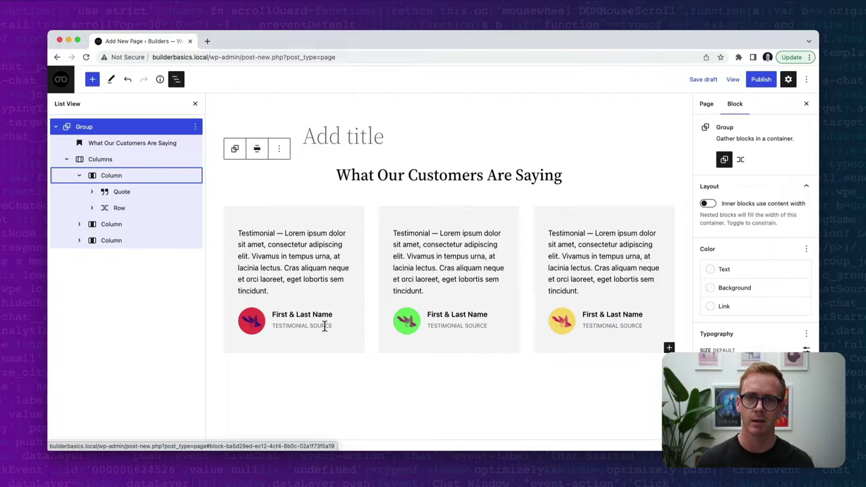
key("super+s")
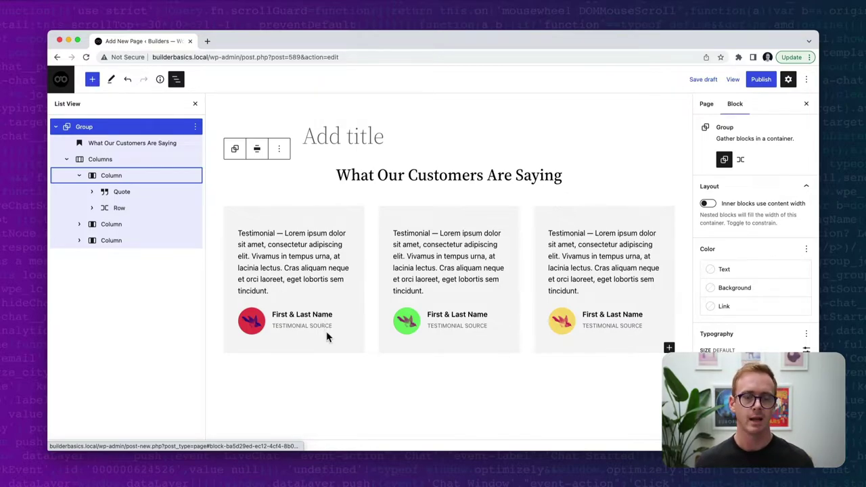
left_click(295, 258)
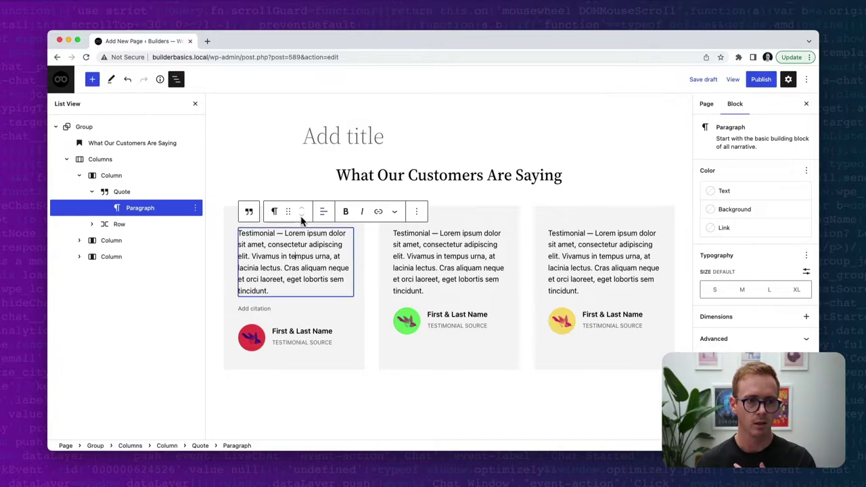
left_click(257, 213)
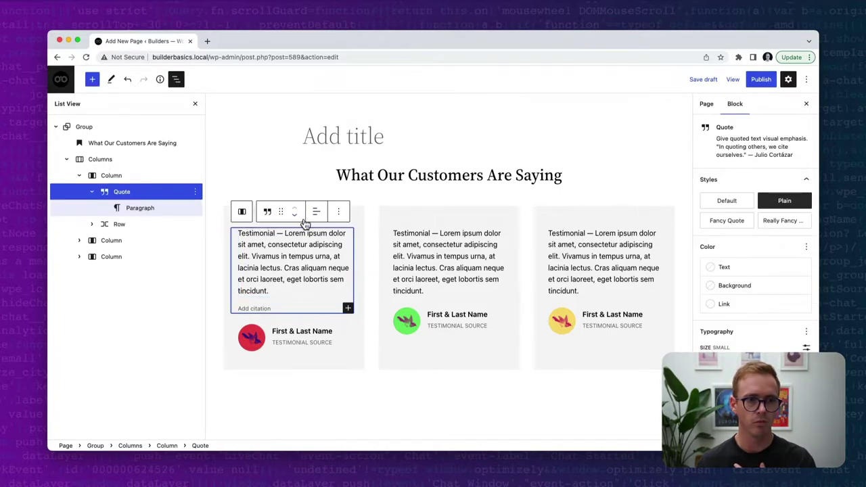
left_click(301, 217)
left_click(255, 205)
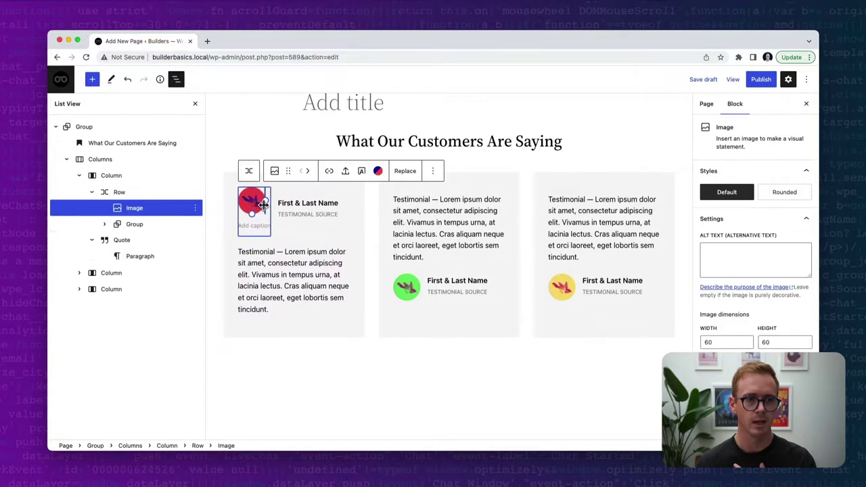
left_click(306, 170)
left_click(271, 205)
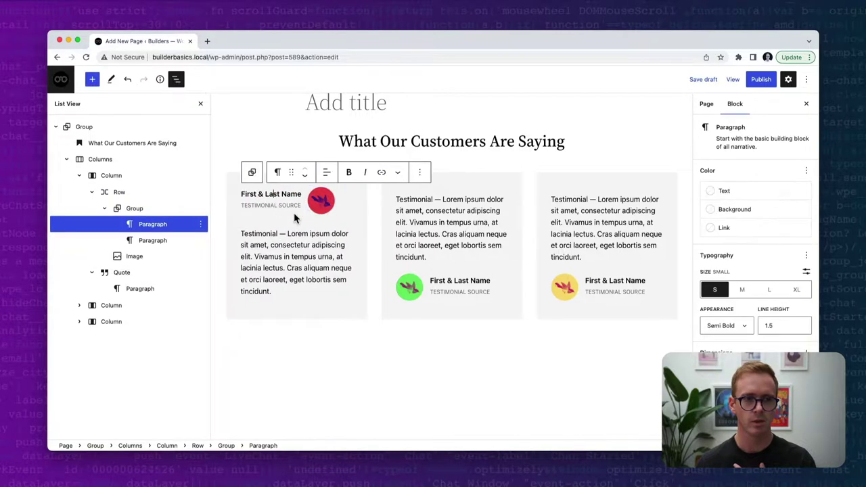
left_click(302, 175)
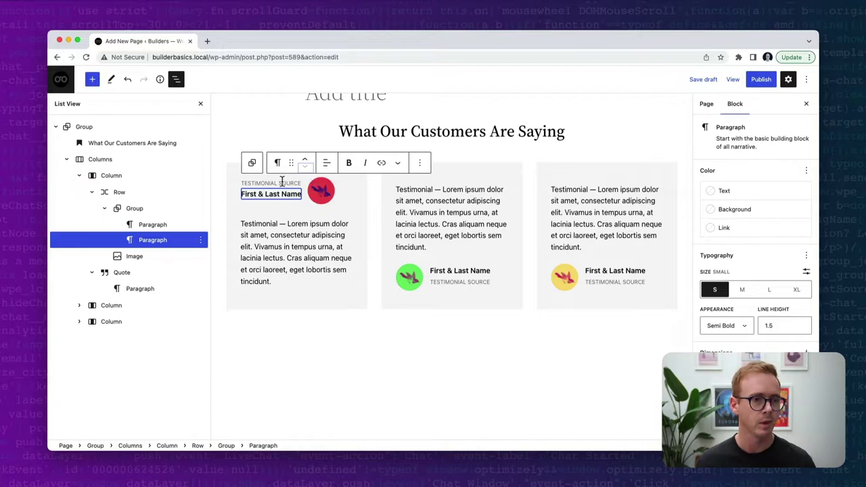
left_click(128, 81)
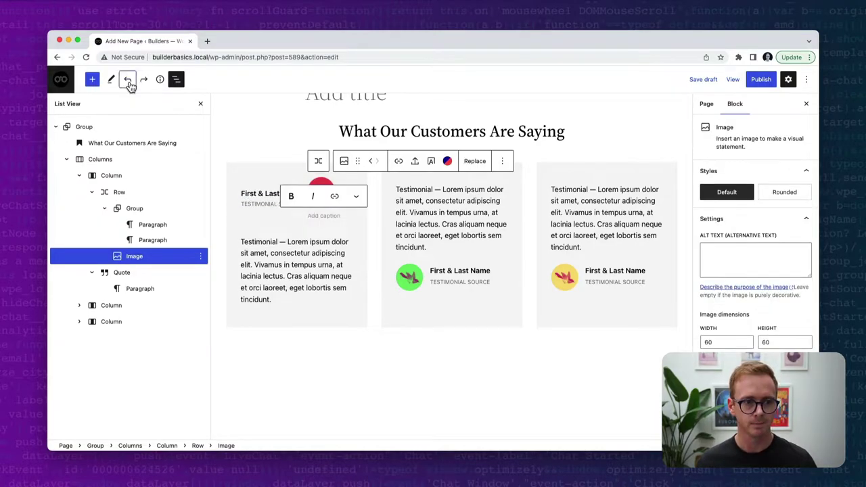
left_click(129, 82)
left_click(130, 82)
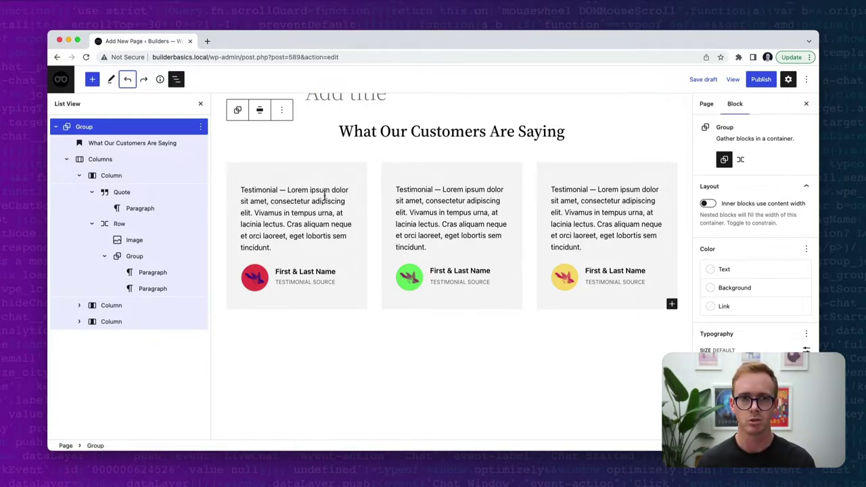
left_click(121, 178)
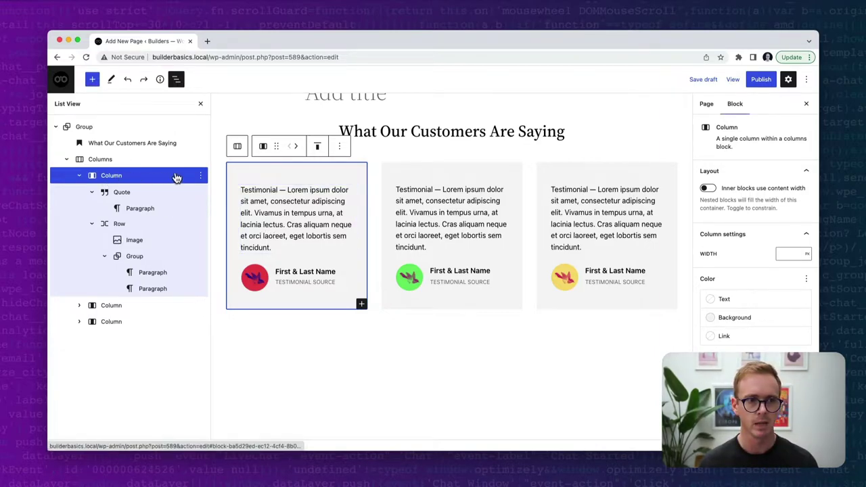
- Lock the first Column with Lock all, applied to all blocks inside it
left_click(340, 146)
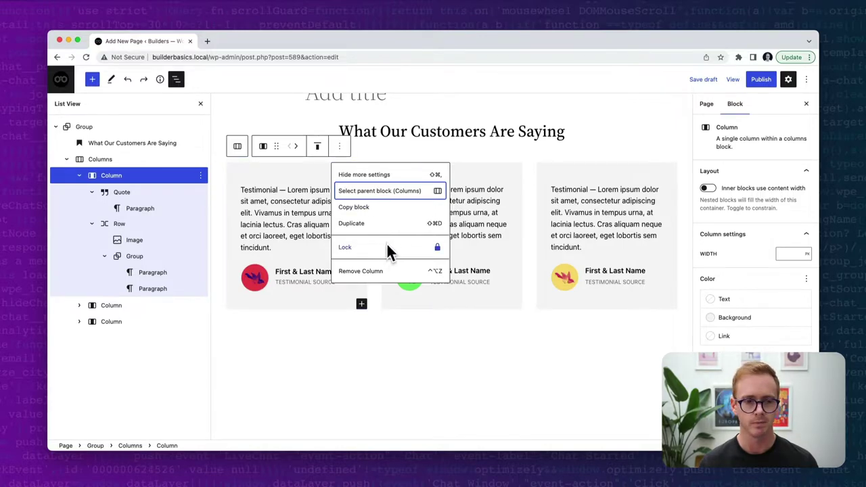
left_click(350, 247)
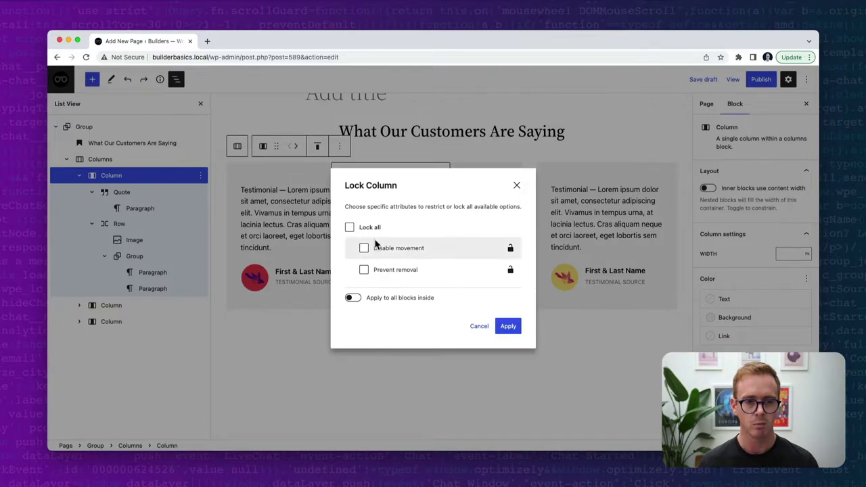
left_click(349, 228)
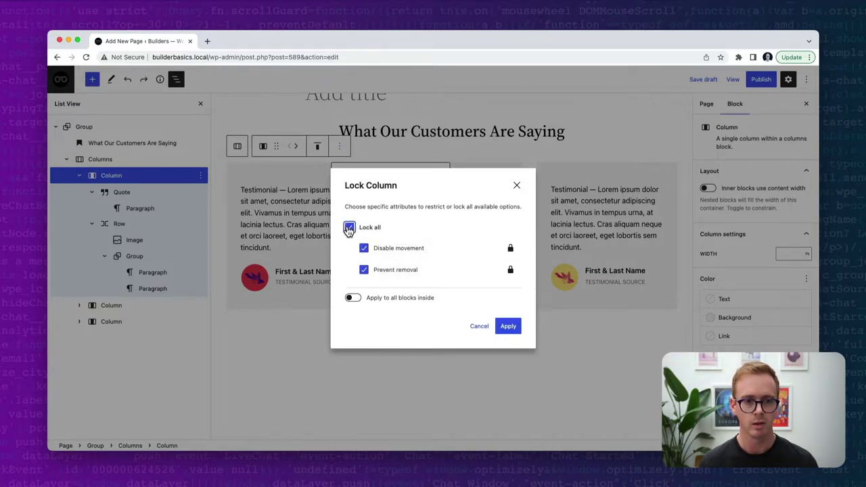
left_click(350, 298)
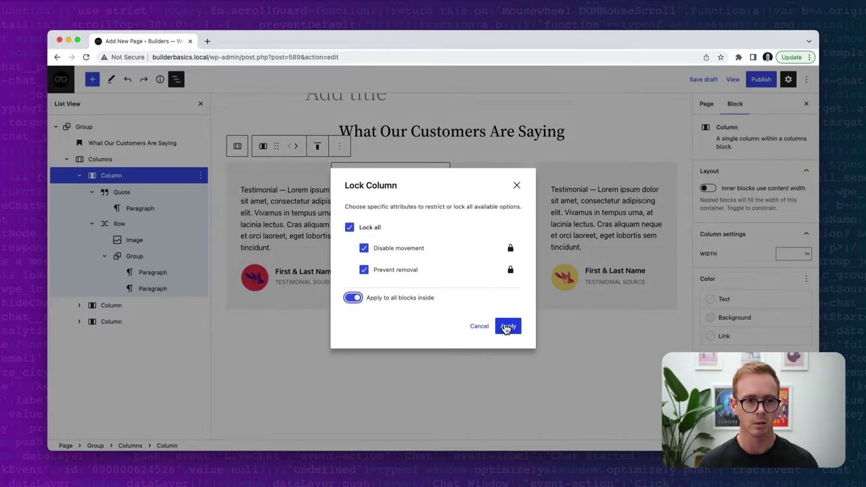
left_click(508, 327)
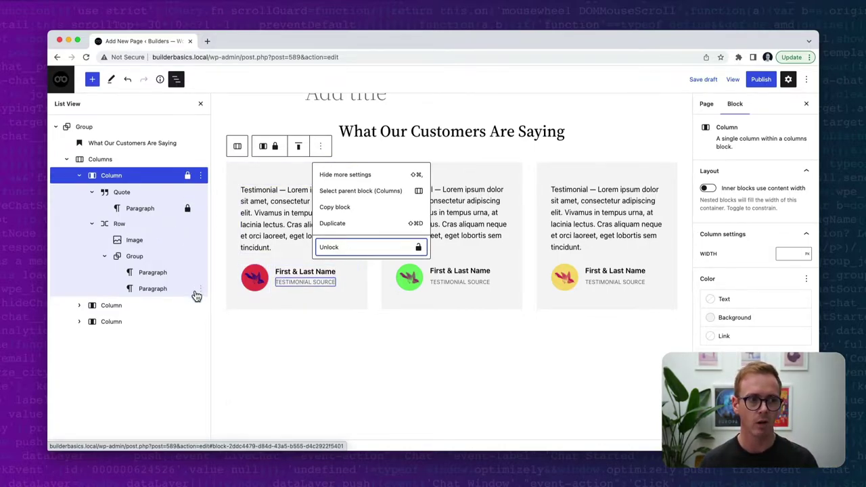
- Lock the first column's Row with Lock all, including its inner blocks
left_click(161, 224)
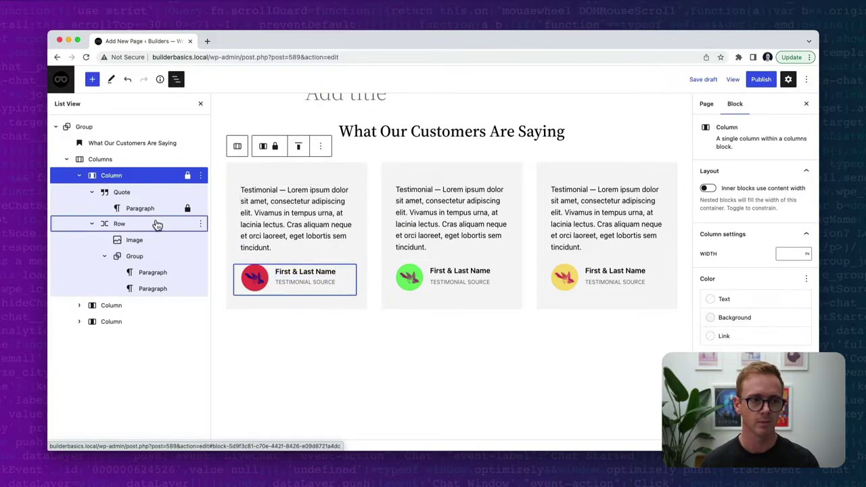
left_click(200, 224)
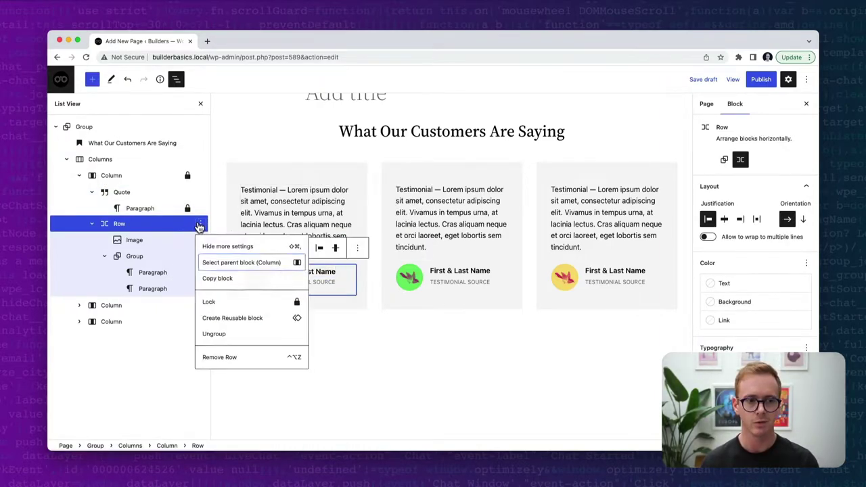
left_click(210, 303)
left_click(349, 227)
left_click(352, 298)
left_click(508, 326)
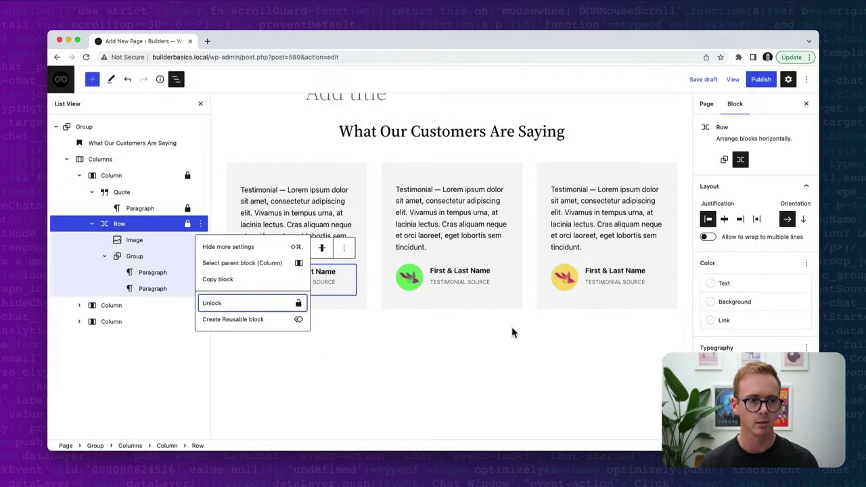
- Lock the avatar Image and the name-and-source Group with Lock all
left_click(174, 242)
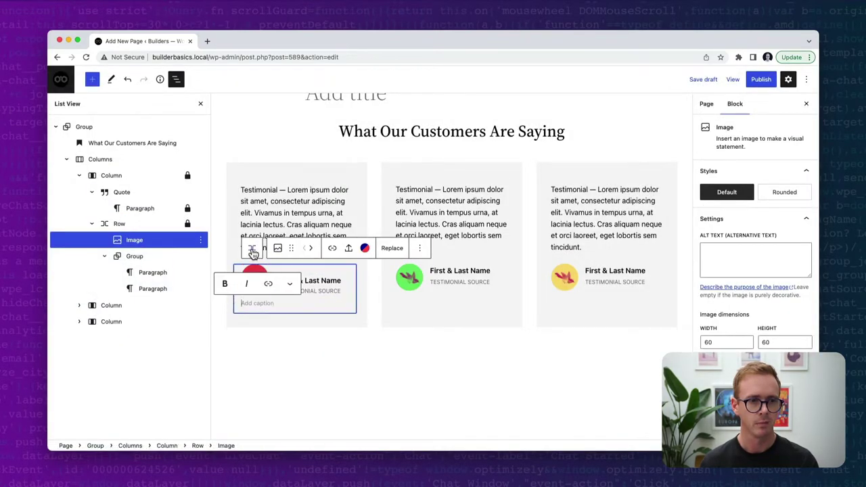
left_click(419, 249)
left_click(439, 349)
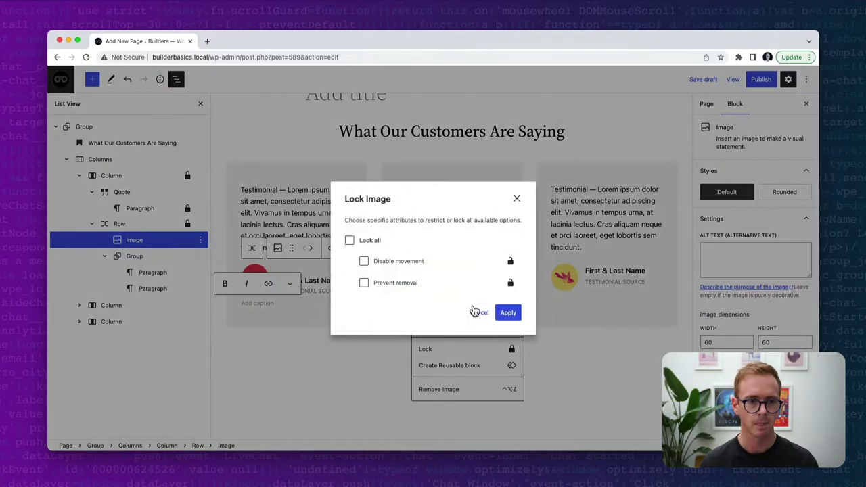
left_click(351, 240)
left_click(506, 312)
left_click(134, 255)
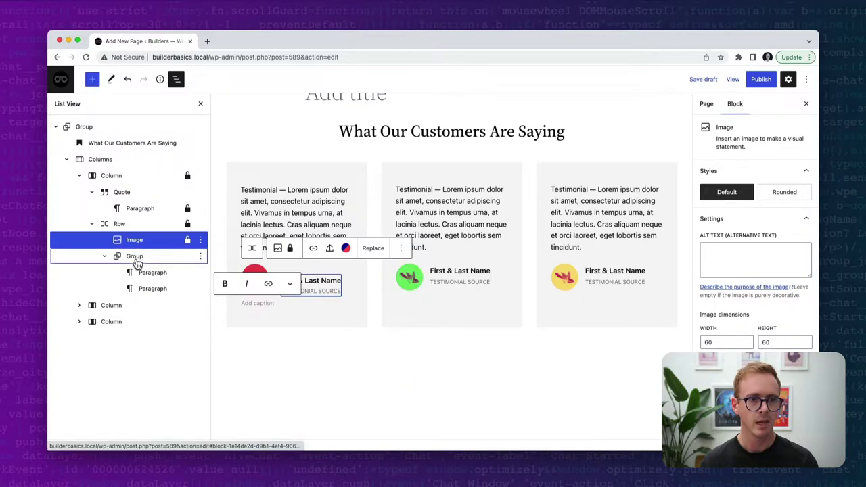
left_click(366, 249)
left_click(392, 341)
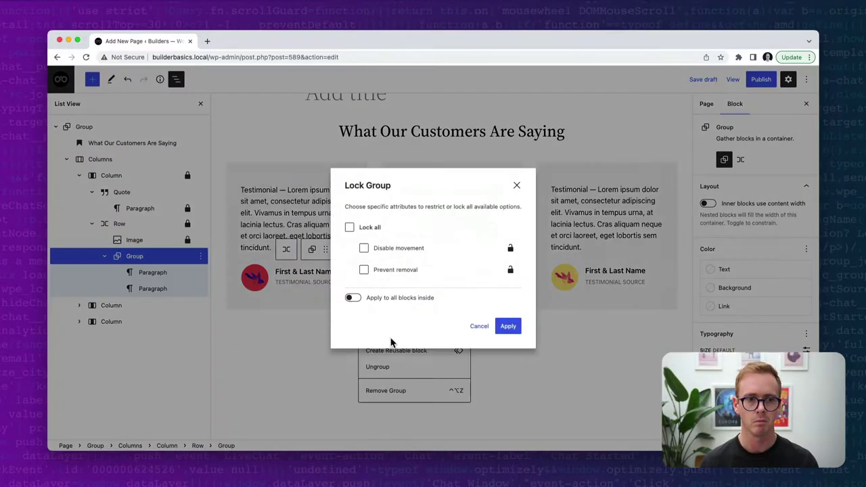
left_click(349, 228)
left_click(509, 331)
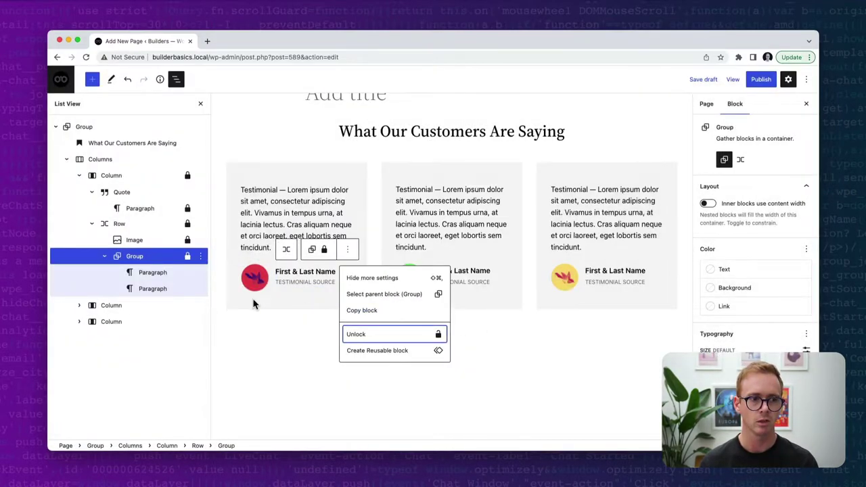
- Lock the First & Last Name and TESTIMONIAL SOURCE paragraphs completely
left_click(162, 273)
left_click(449, 252)
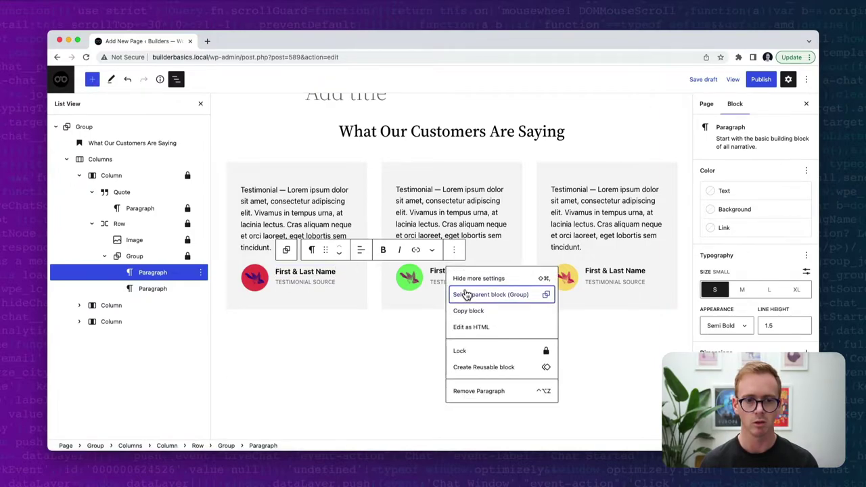
left_click(468, 351)
left_click(349, 240)
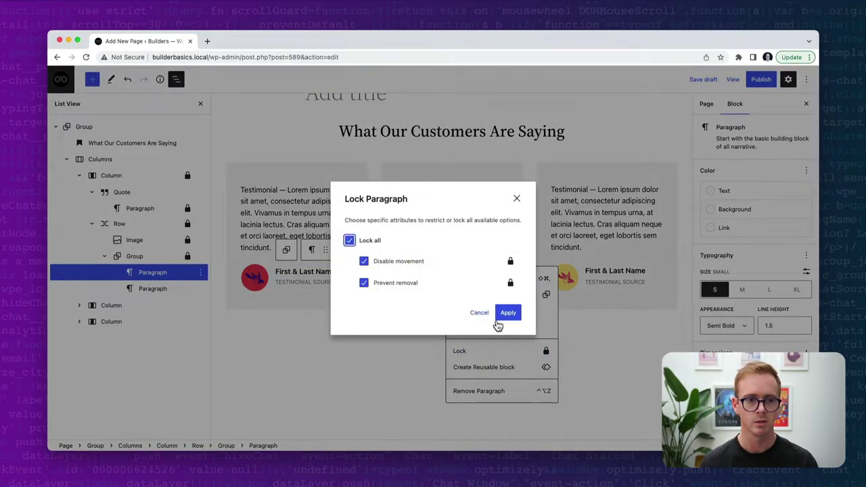
left_click(508, 312)
left_click(163, 290)
left_click(454, 264)
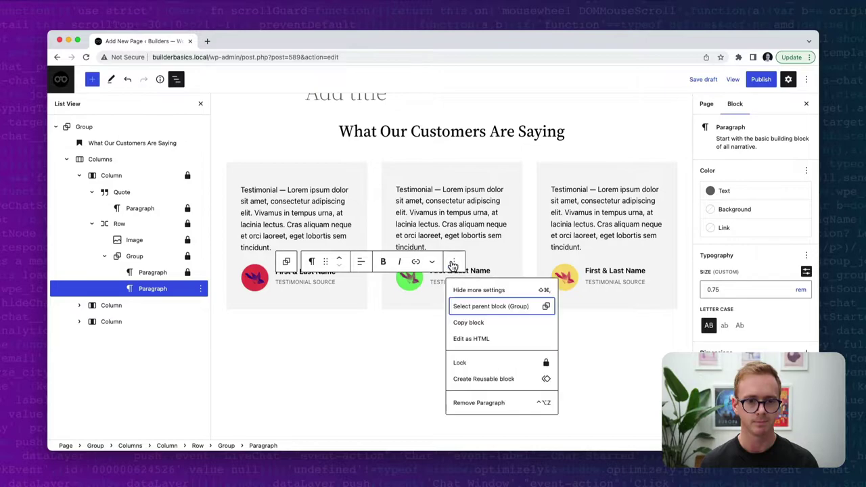
left_click(487, 362)
left_click(349, 241)
left_click(508, 312)
left_click(319, 195)
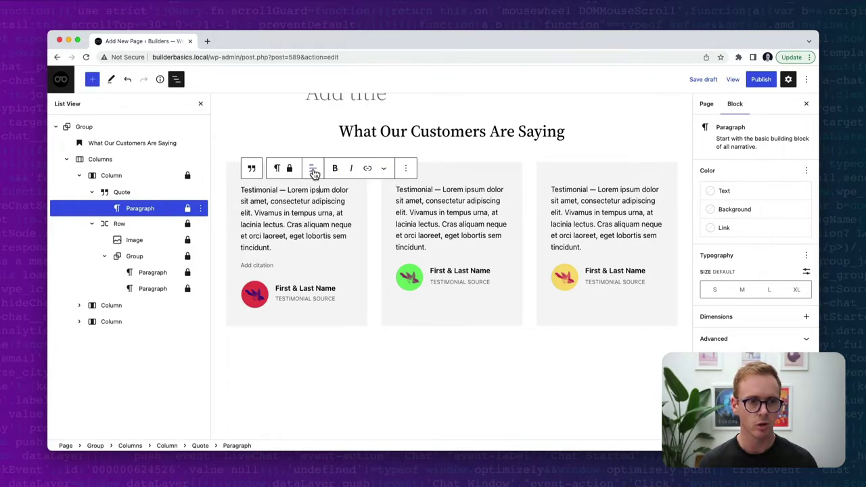
left_click(428, 189)
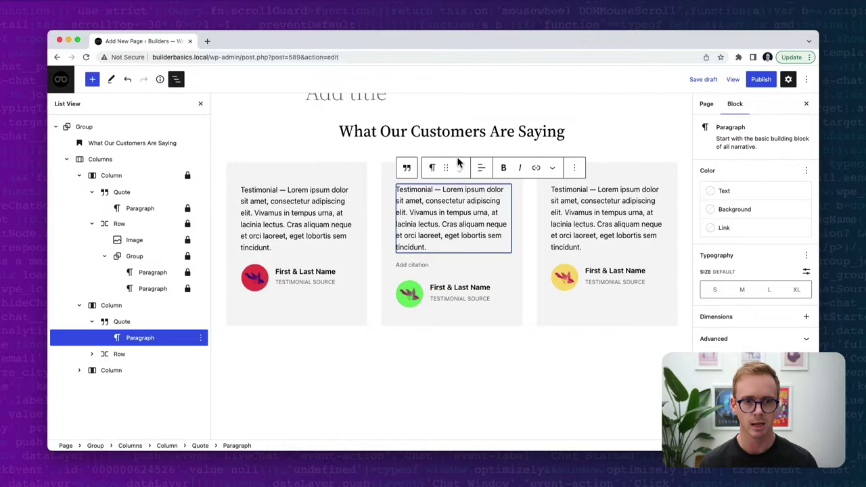
left_click(407, 168)
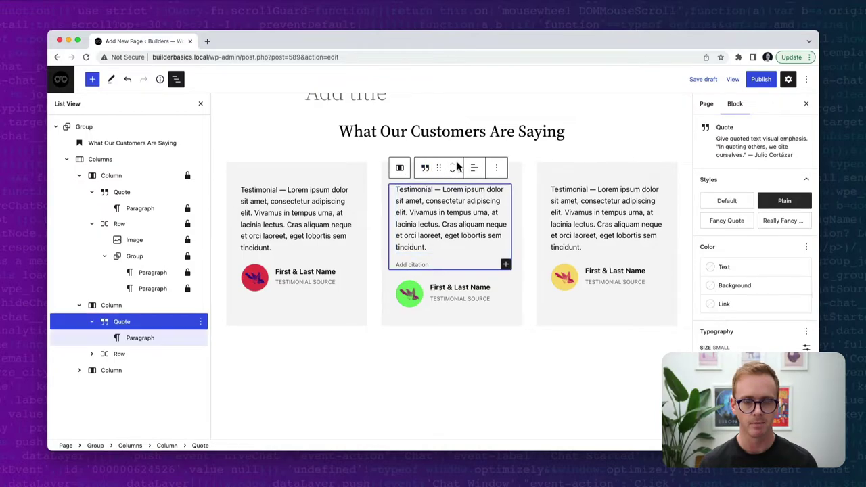
left_click(496, 168)
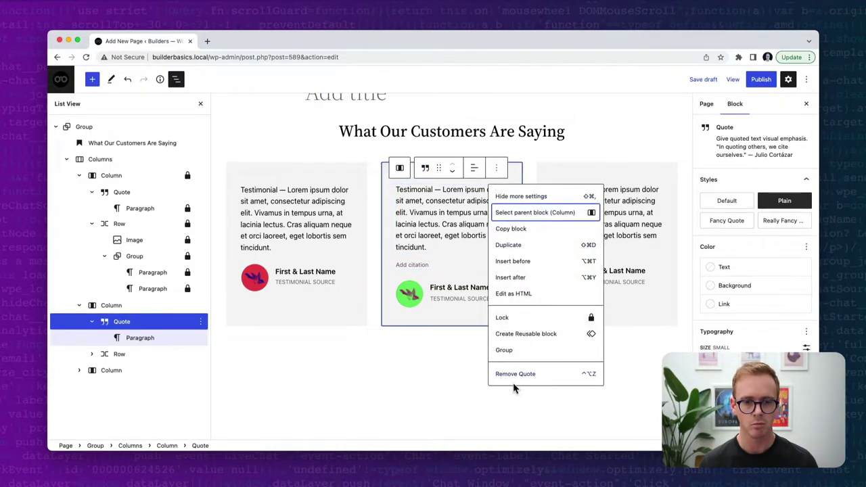
left_click(145, 195)
left_click(341, 169)
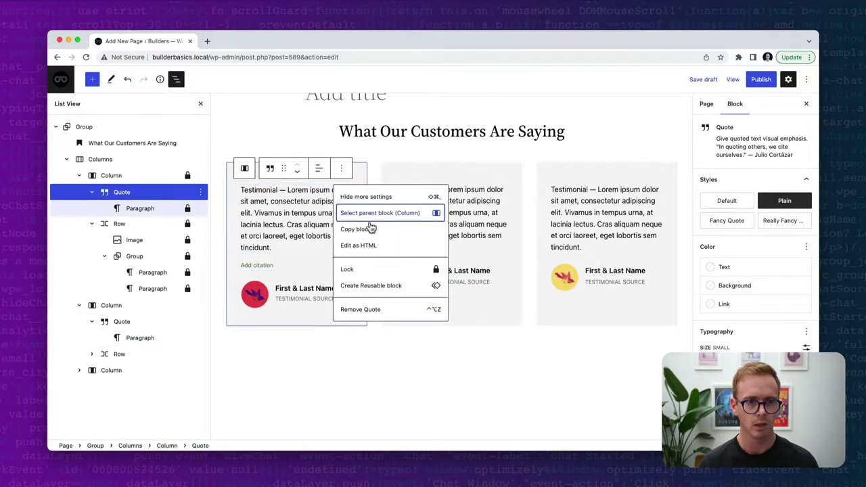
left_click(377, 272)
left_click(349, 240)
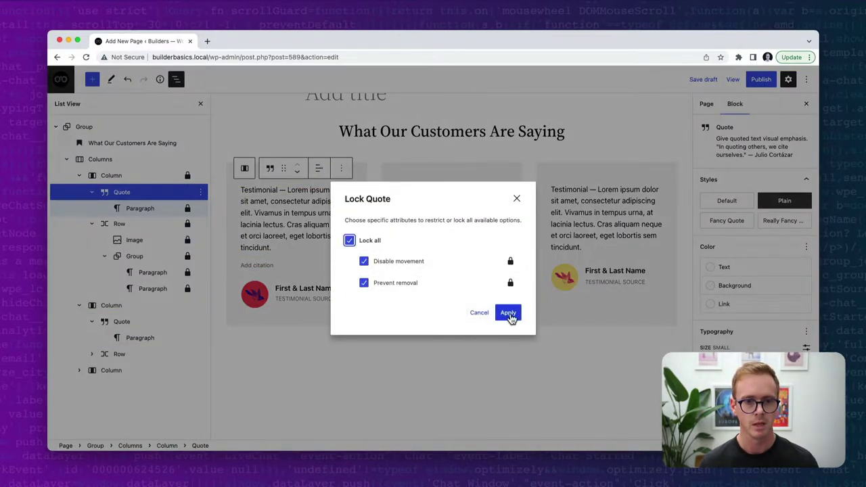
left_click(508, 312)
left_click(134, 193)
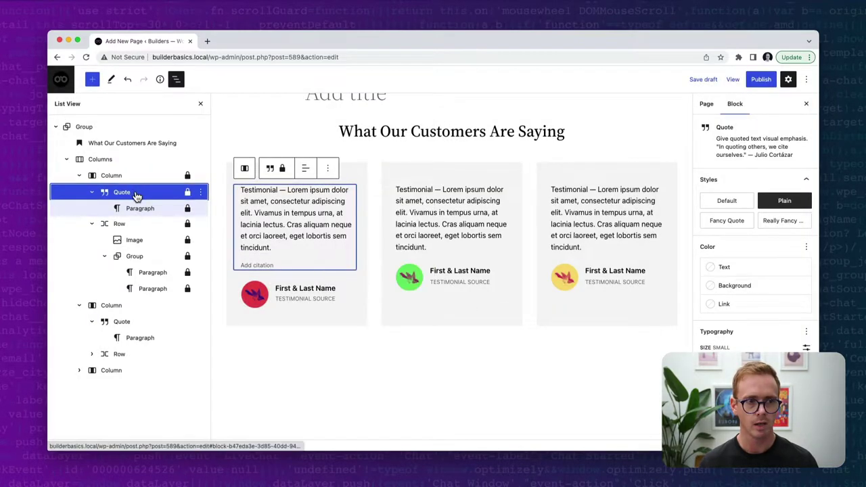
left_click(328, 168)
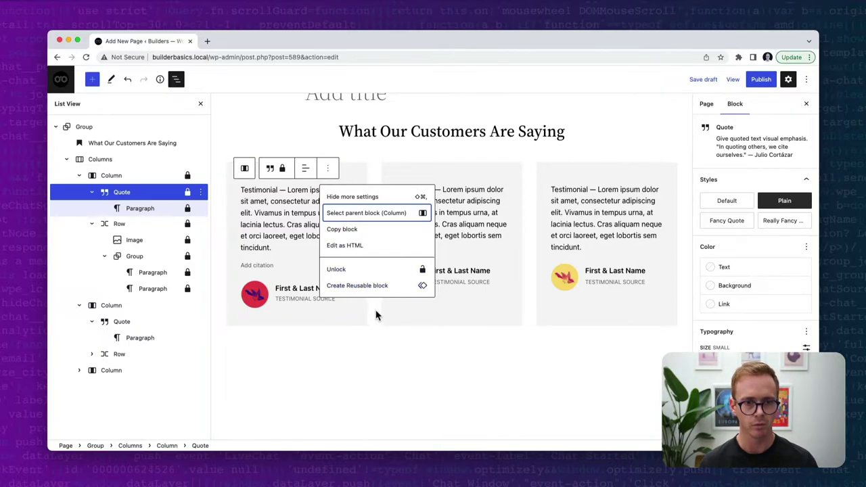
left_click(474, 190)
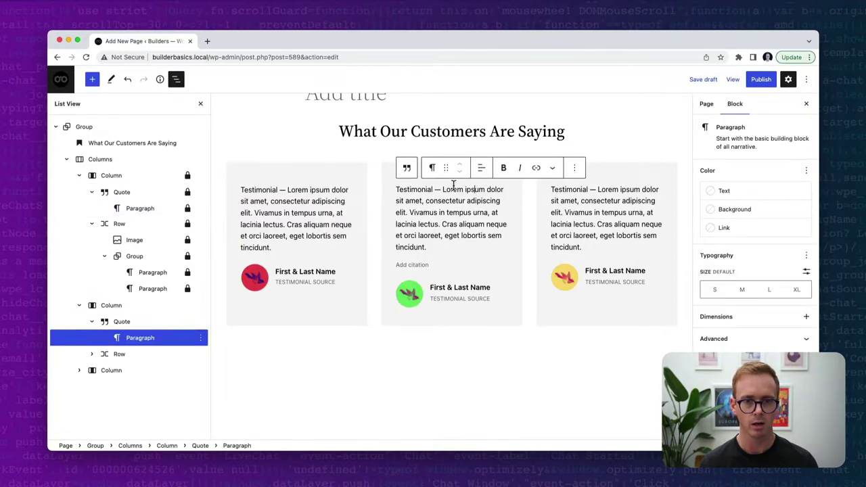
left_click(575, 169)
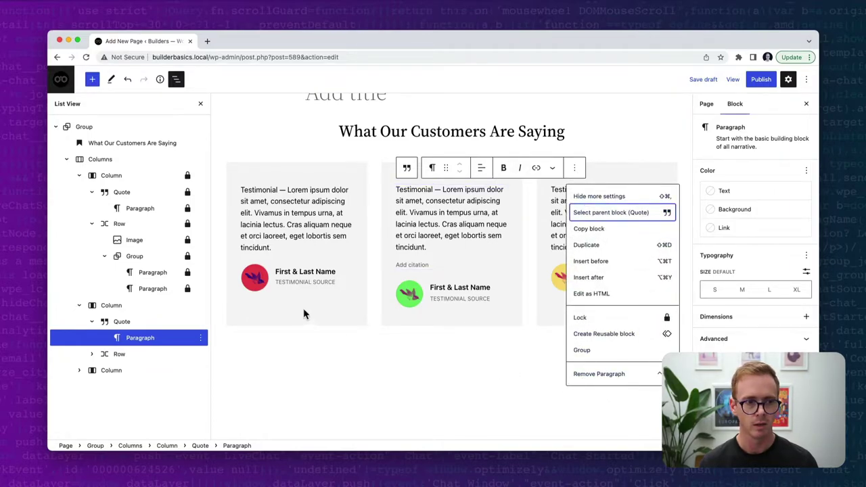
left_click(254, 277)
scroll(298, 260, "up", 1)
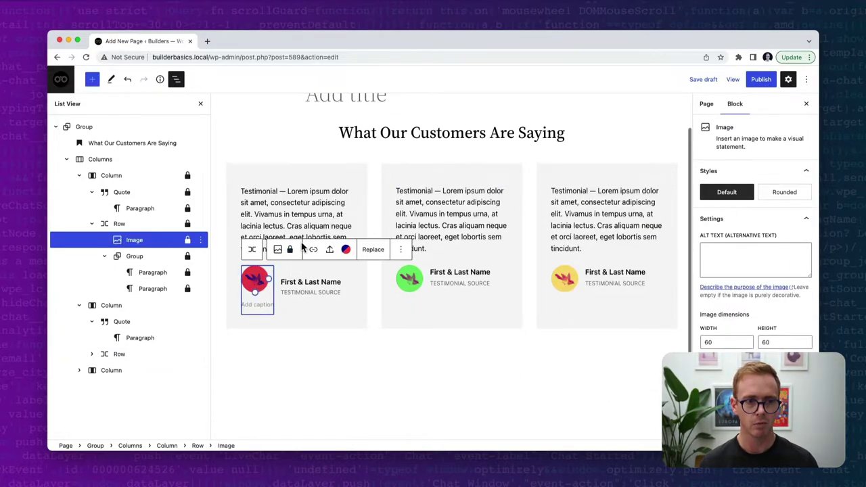
left_click(415, 280)
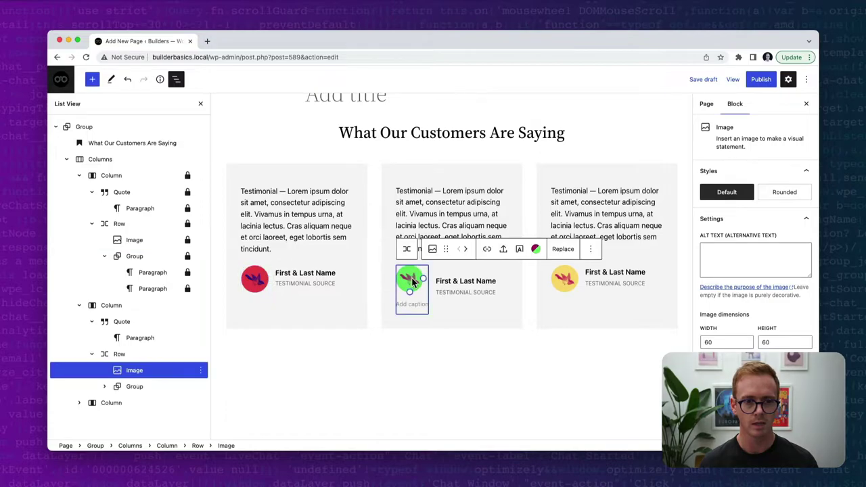
left_click(466, 249)
left_click(527, 249)
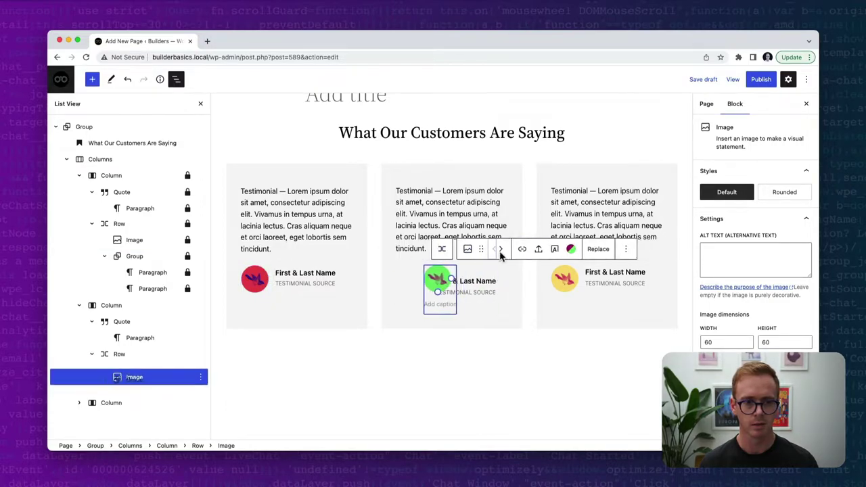
left_click(591, 249)
scroll(616, 436, "down", 1)
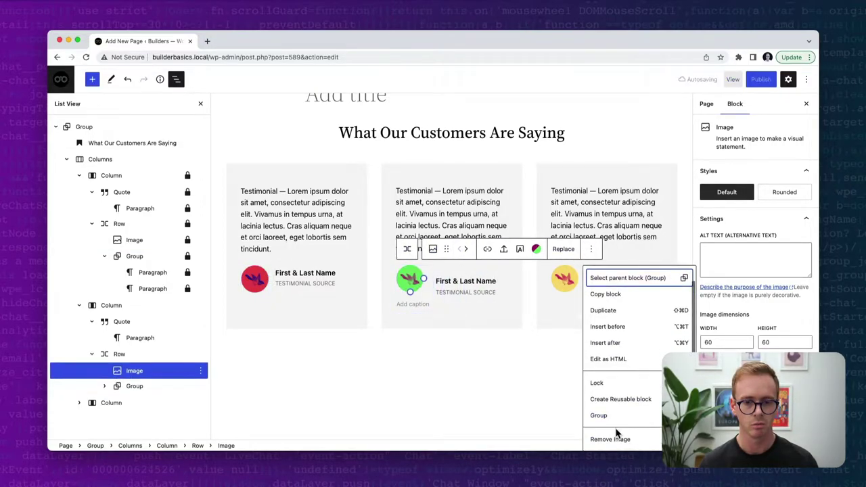
left_click(262, 223)
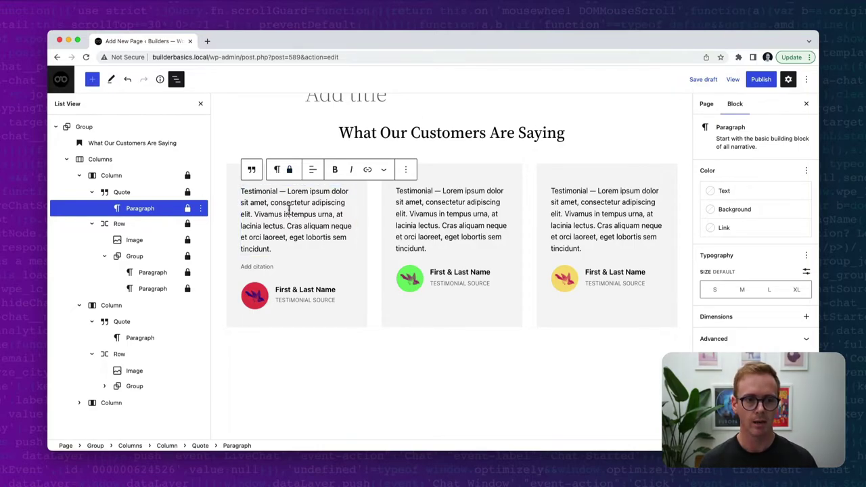
- Type 'sfsdf' into the locked first card's paragraph, then check the red avatar's options menu
type("sfsdf")
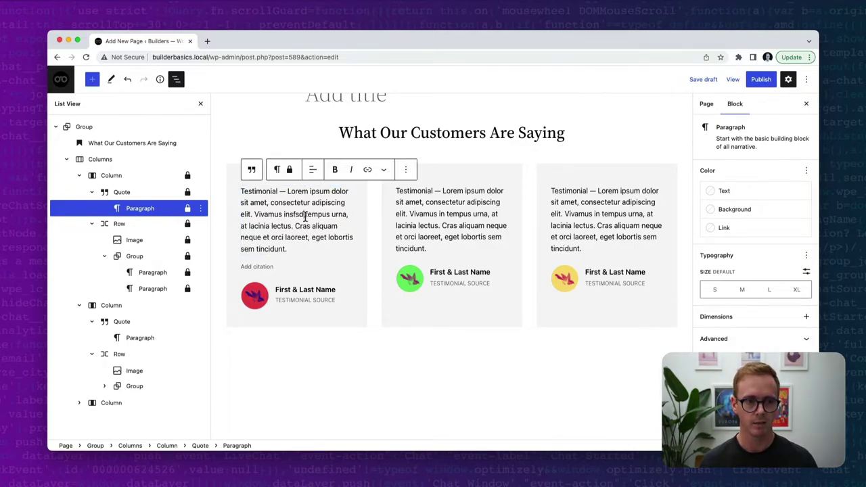
left_click(255, 296)
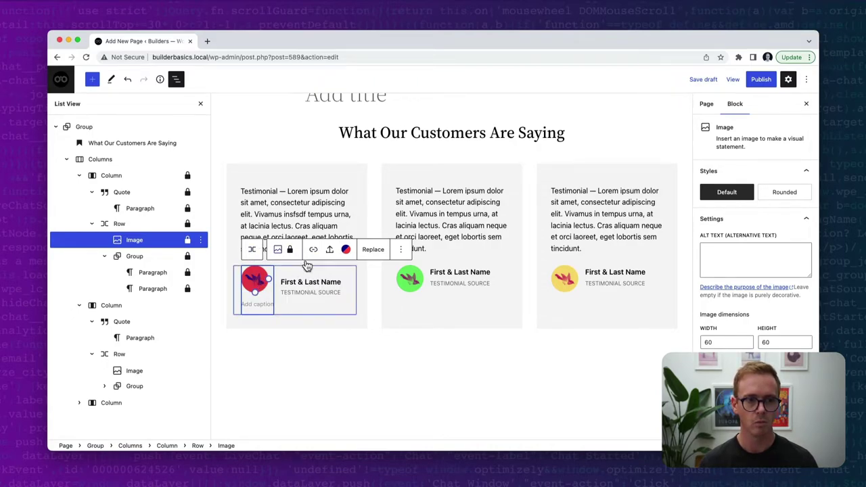
left_click(398, 250)
left_click(296, 211)
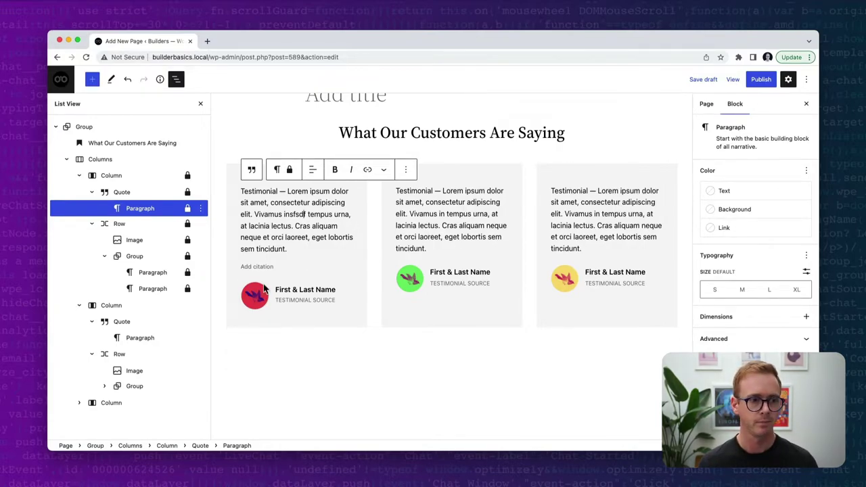
- Select the middle testimonial column and bring up its Lock settings
left_click(176, 307)
left_click(494, 149)
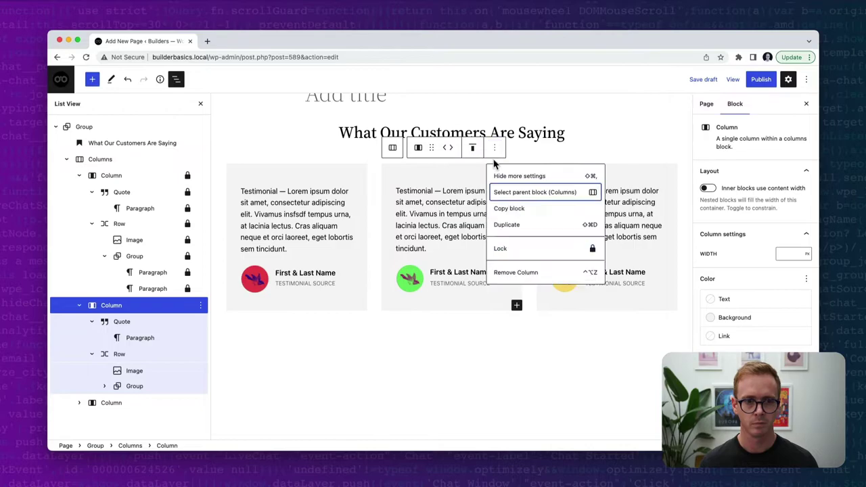
left_click(498, 233)
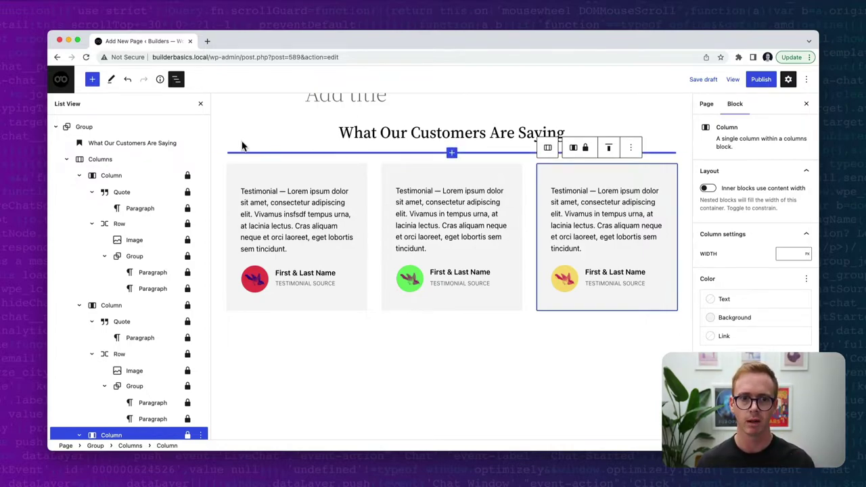
left_click(164, 176)
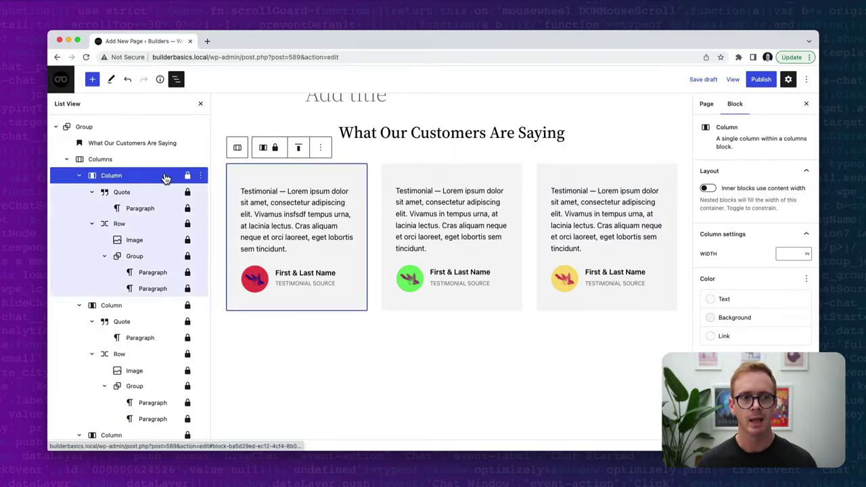
left_click(321, 149)
left_click(279, 150)
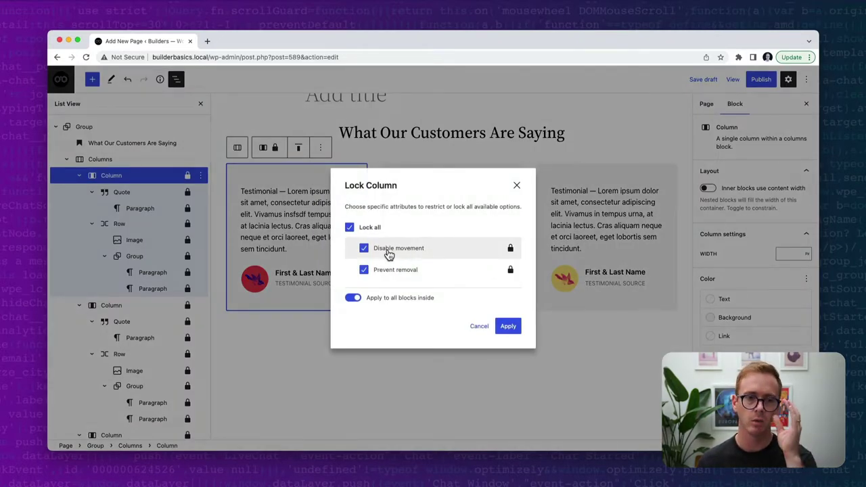
left_click(366, 249)
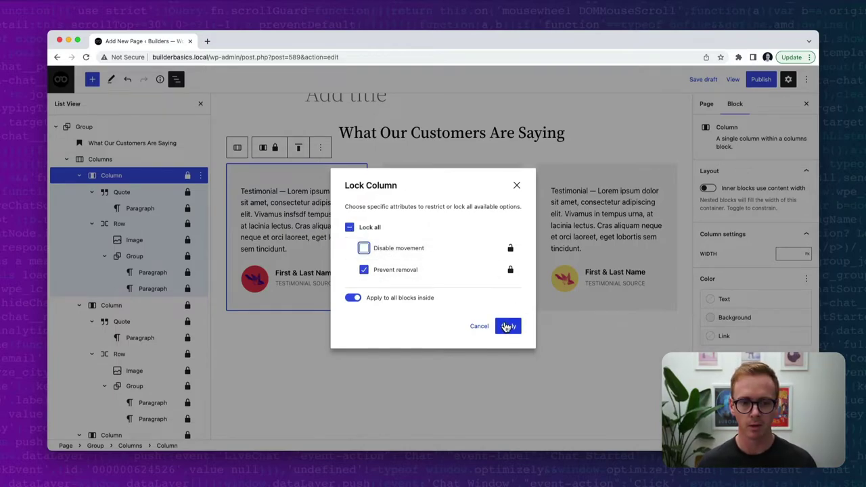
left_click(518, 186)
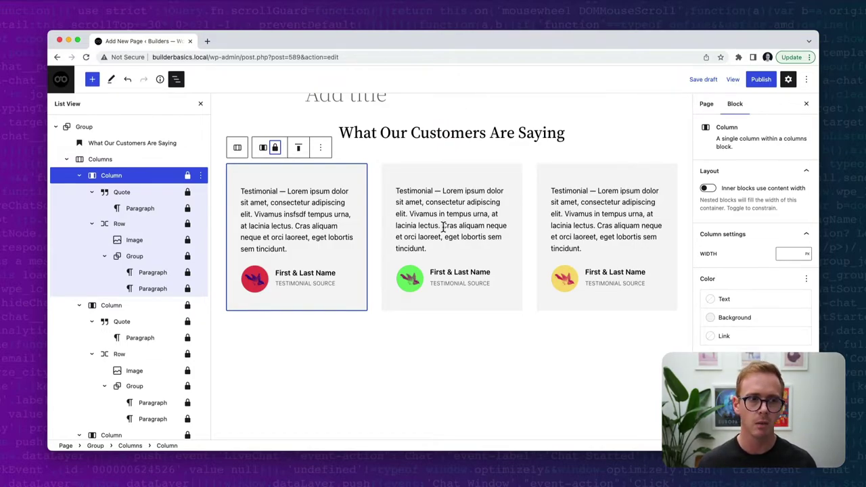
- Allow movement for the first and middle columns while keeping them locked against removal
left_click(274, 147)
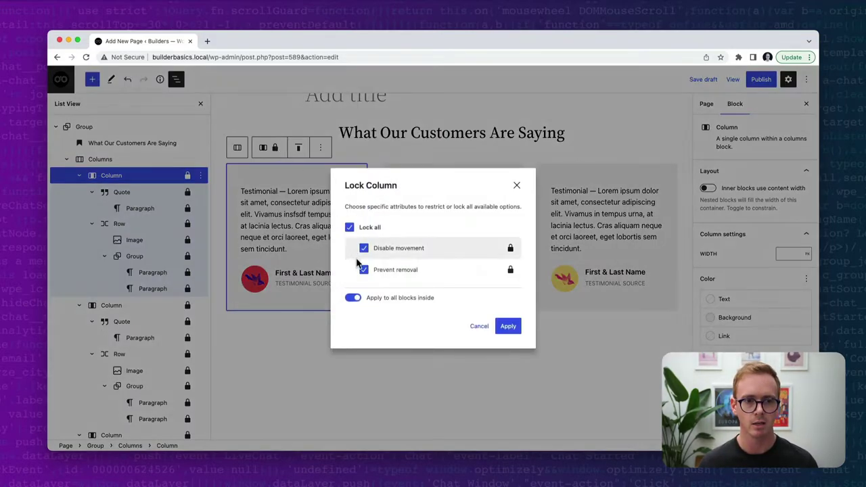
left_click(365, 248)
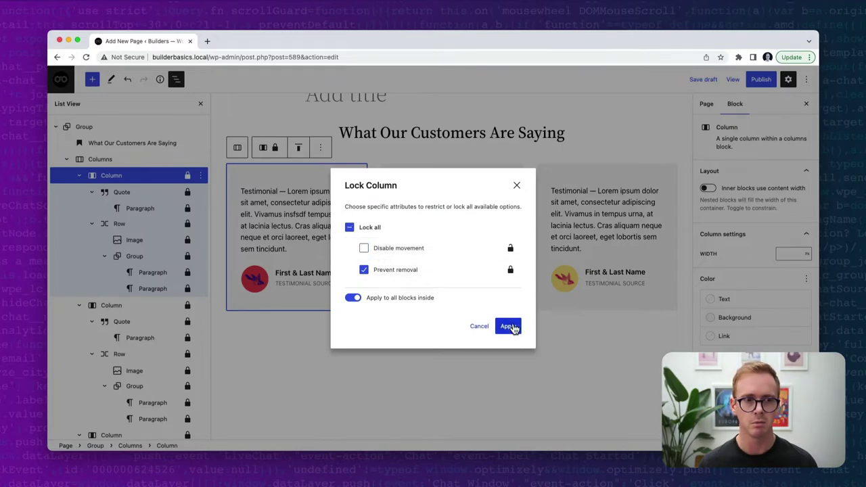
left_click(511, 327)
left_click(130, 310)
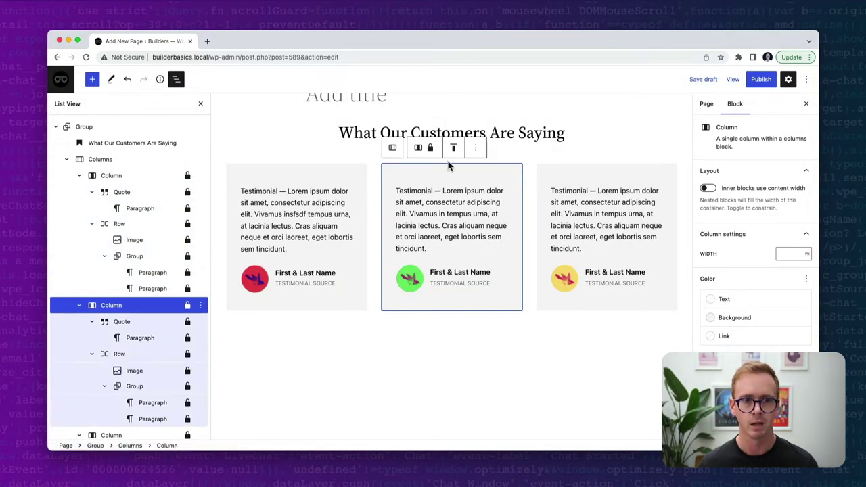
left_click(472, 153)
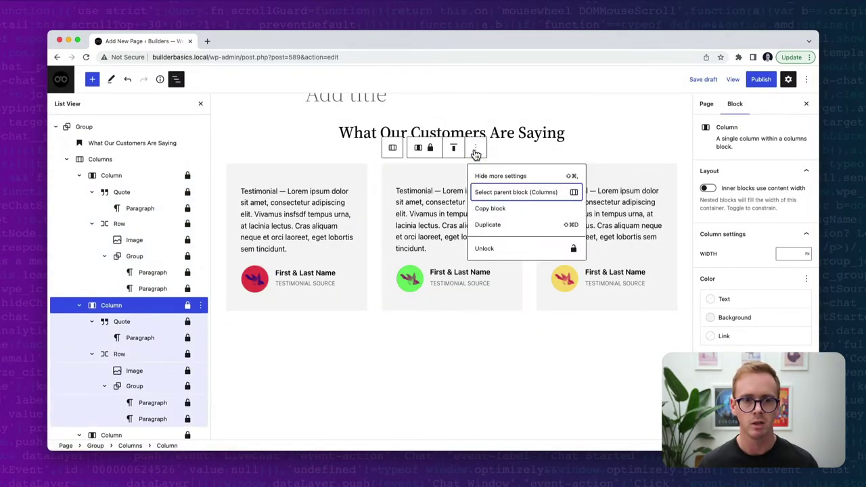
left_click(490, 254)
left_click(365, 249)
left_click(508, 326)
- Make the third column movable too, then move the yellow-avatar column to first position
left_click(652, 173)
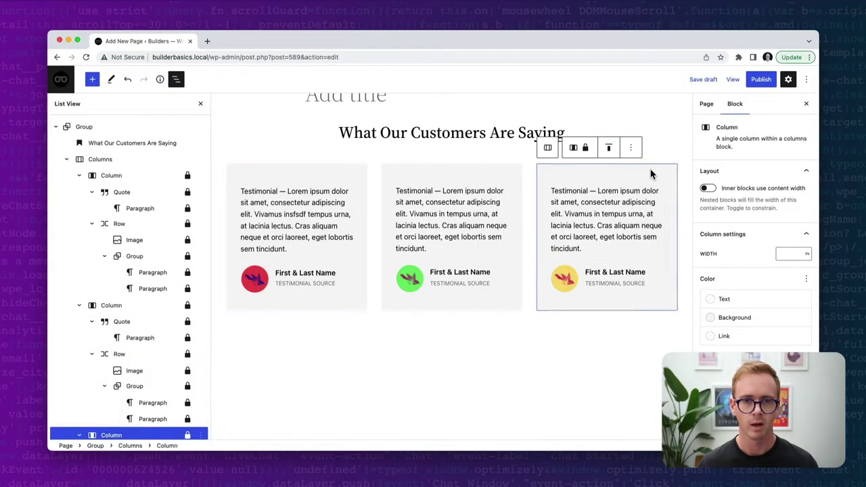
left_click(586, 148)
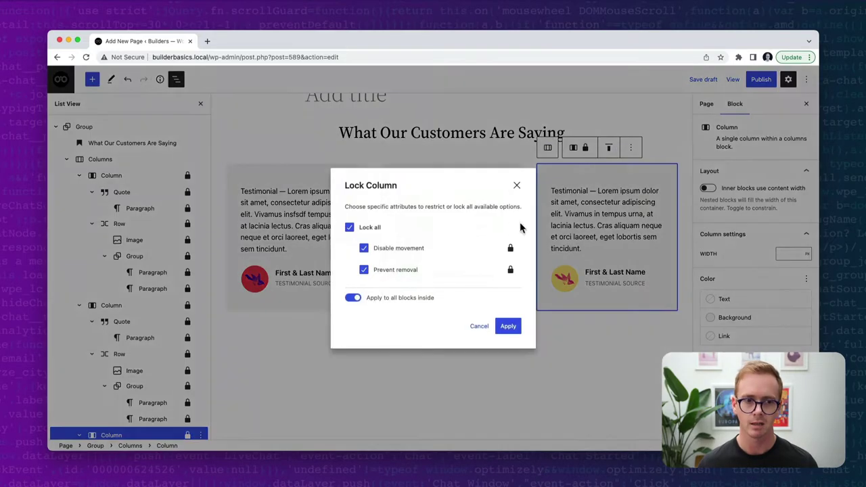
left_click(365, 249)
left_click(507, 326)
left_click(612, 149)
left_click(459, 147)
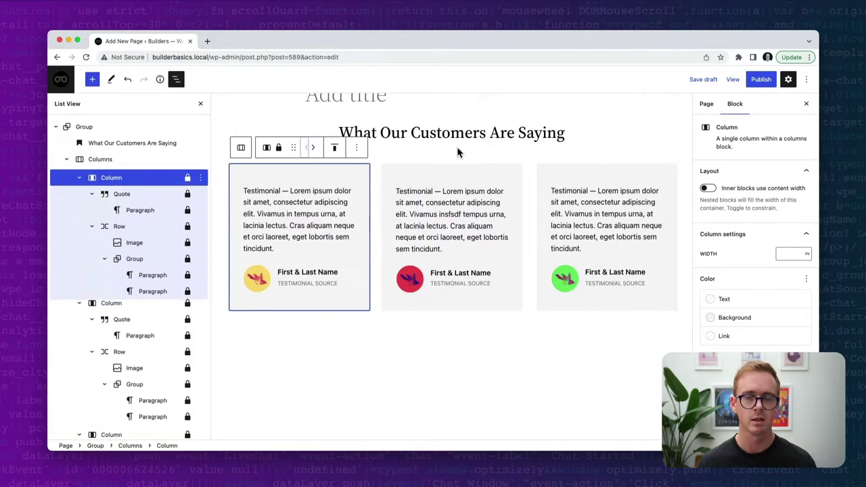